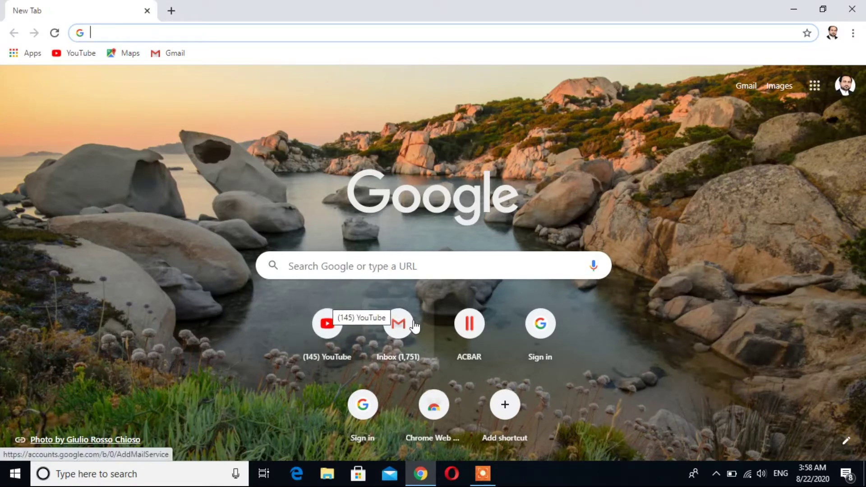
# Open the Gmail inbox, then load the ACBAR job listings in a second tab.
pyautogui.click(396, 334)
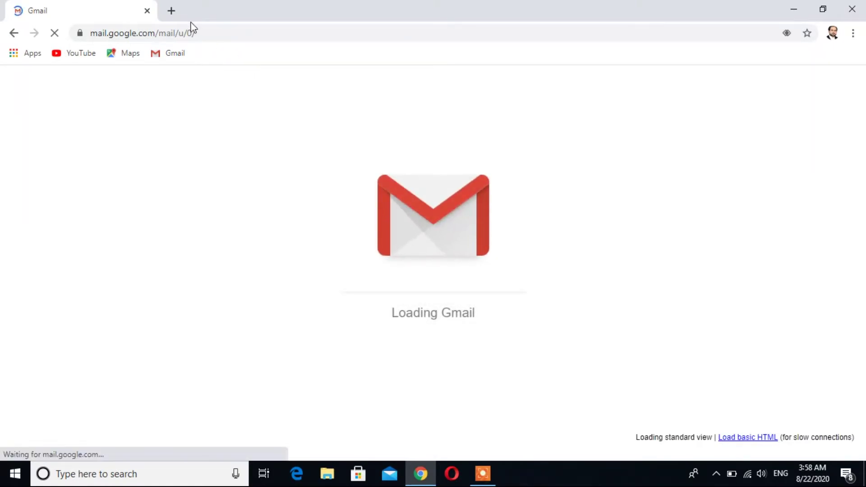
pyautogui.click(171, 10)
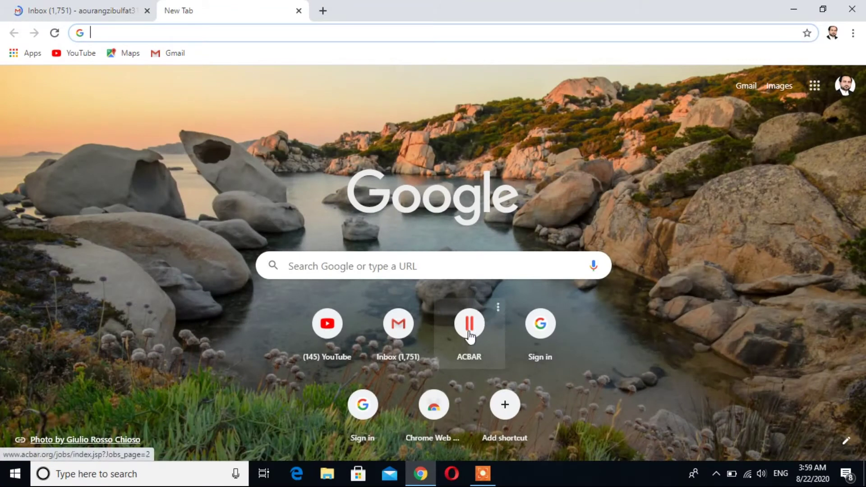
pyautogui.click(469, 336)
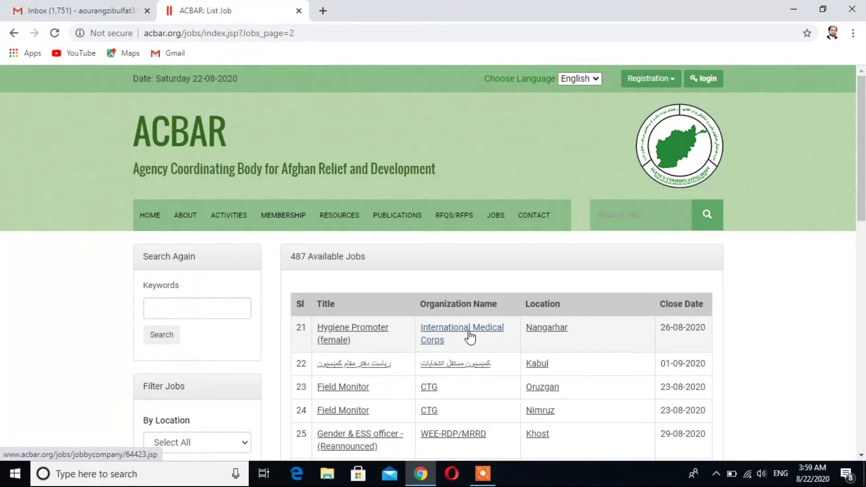
# Scroll through jobs 21–40 on page 2 of the ACBAR listings.
pyautogui.scroll(-4, 470, 336)
pyautogui.scroll(-8, 470, 336)
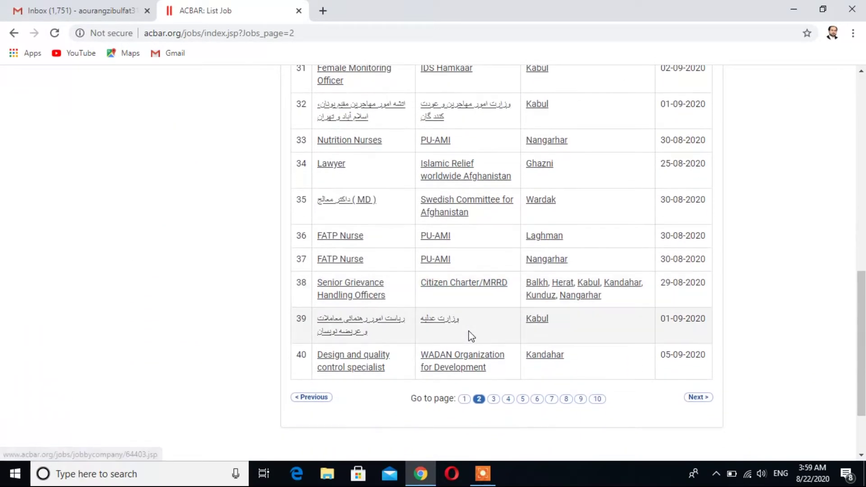
pyautogui.scroll(10, 471, 336)
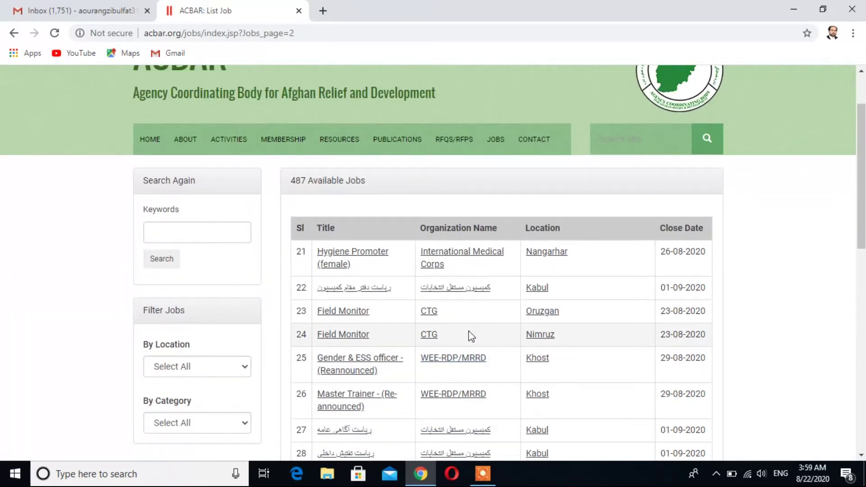
pyautogui.scroll(-1, 471, 336)
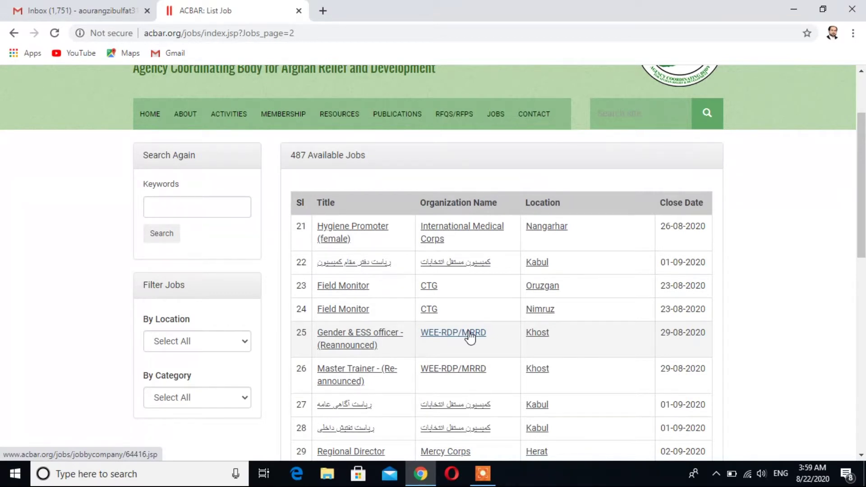
pyautogui.scroll(-7, 471, 336)
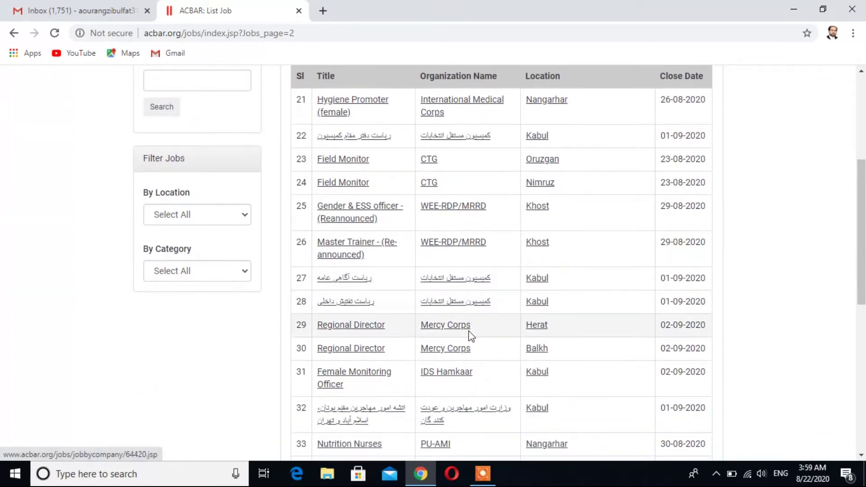
pyautogui.scroll(-4, 471, 337)
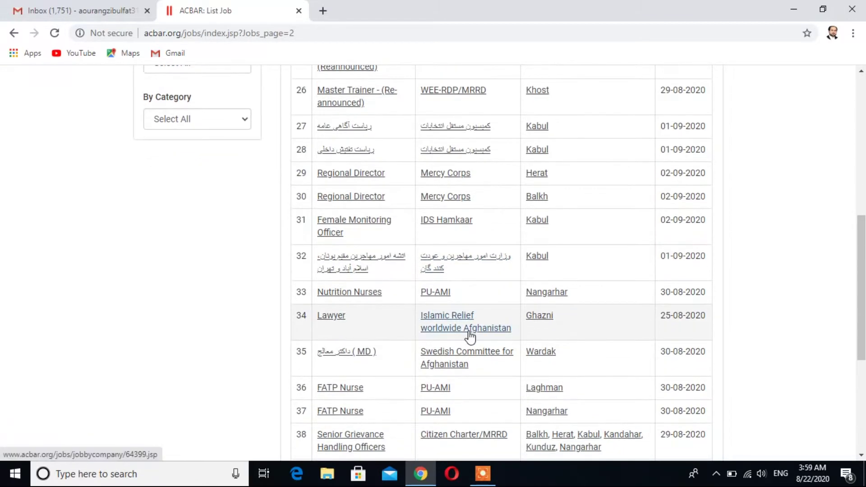
pyautogui.scroll(-5, 471, 336)
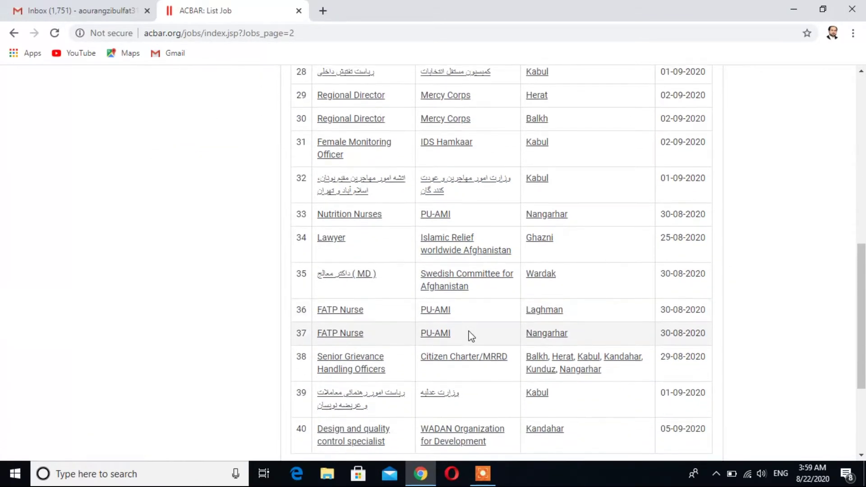
pyautogui.scroll(-1, 470, 336)
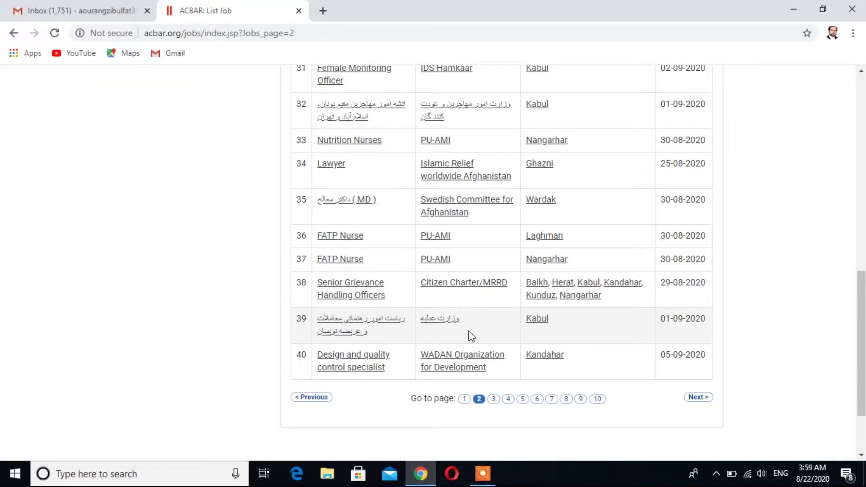
# Go to listings page 7 and locate the Mercy Corps Finance Officer vacancy in row 126.
pyautogui.click(551, 400)
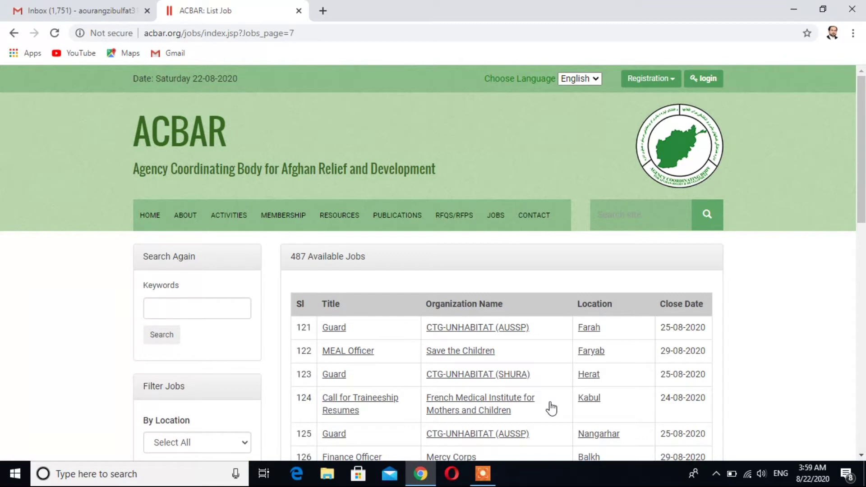
pyautogui.scroll(-2, 551, 409)
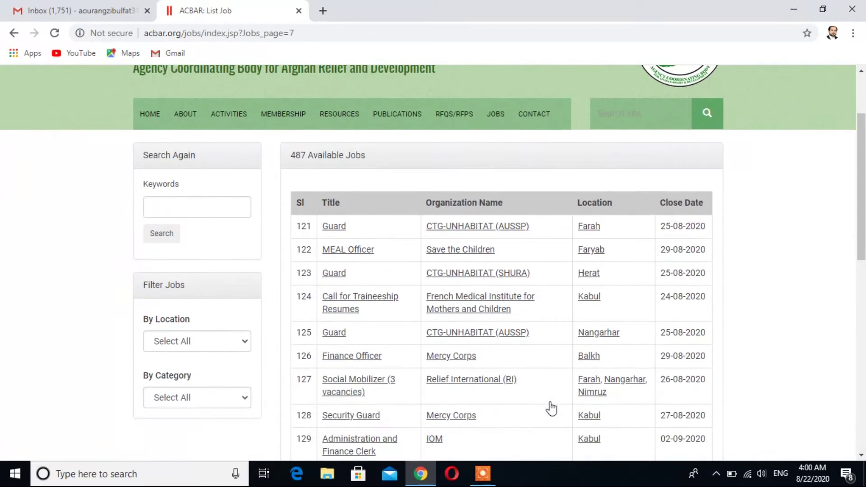
pyautogui.scroll(-1, 551, 408)
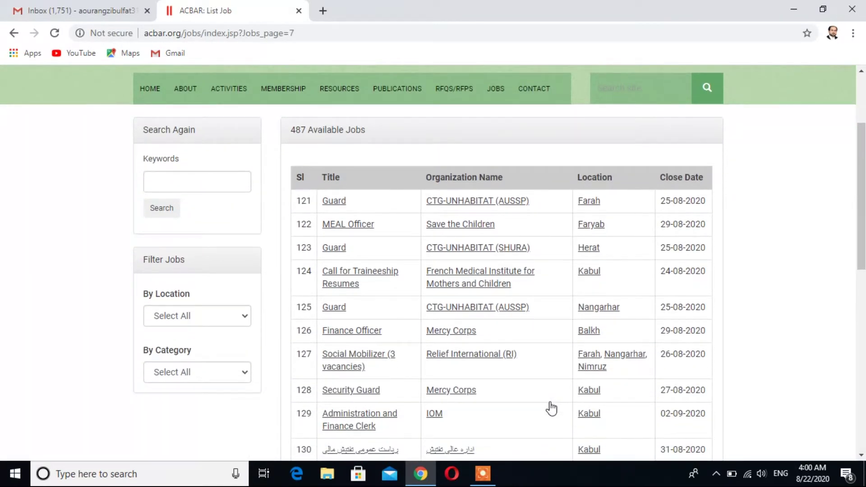
pyautogui.scroll(-2, 552, 409)
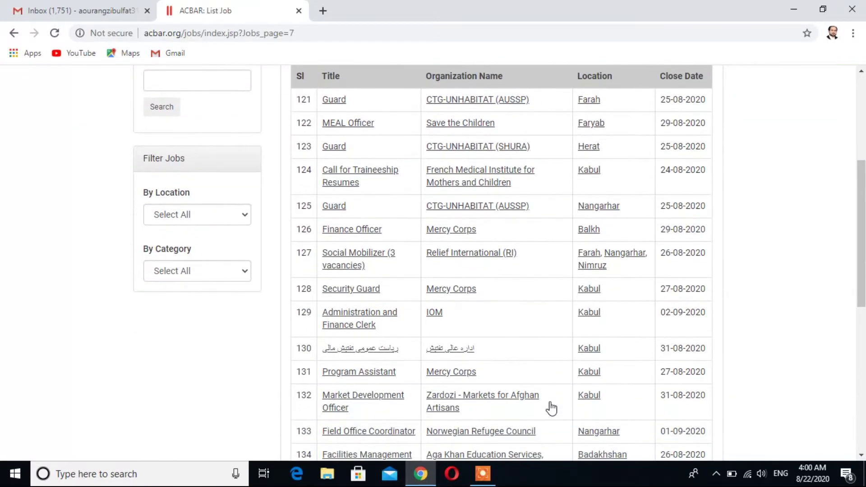
pyautogui.scroll(-4, 552, 408)
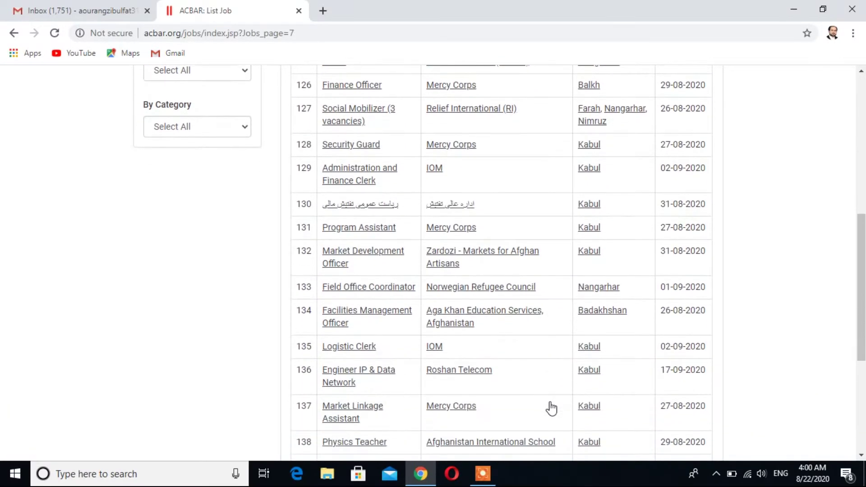
pyautogui.scroll(-2, 551, 408)
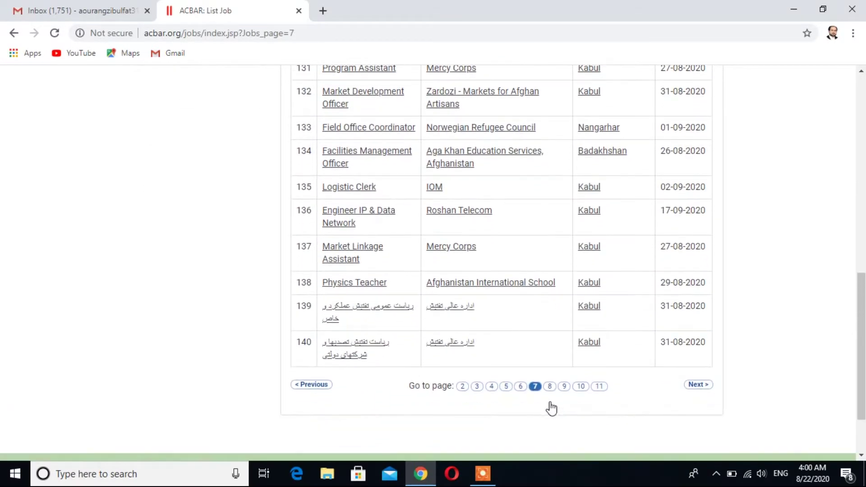
pyautogui.scroll(5, 552, 408)
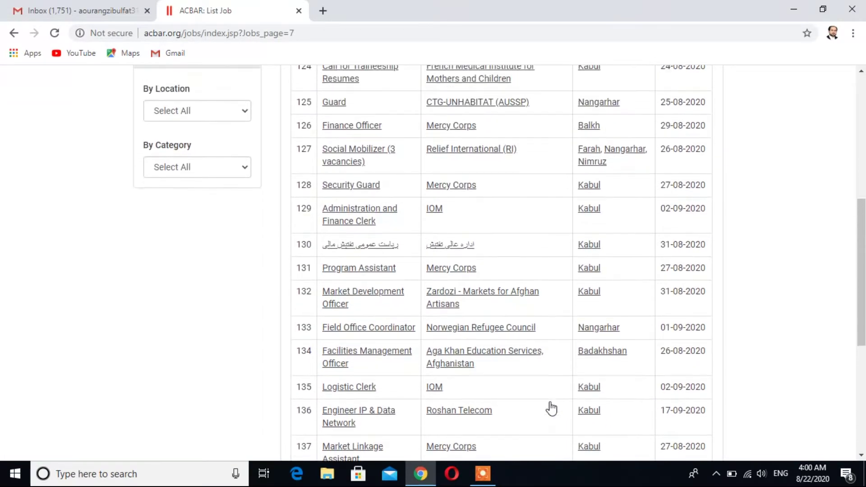
pyautogui.scroll(2, 551, 408)
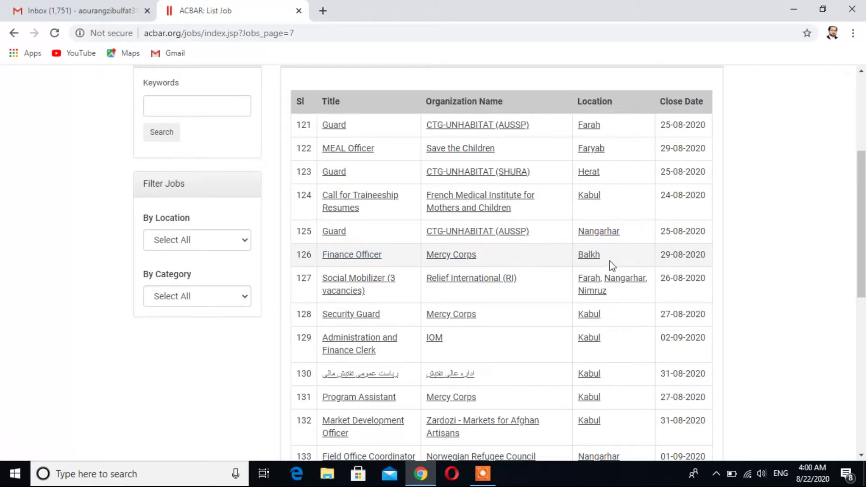
# Open the Mercy Corps Finance Officer posting for Balkh and scroll into its details.
pyautogui.click(332, 256)
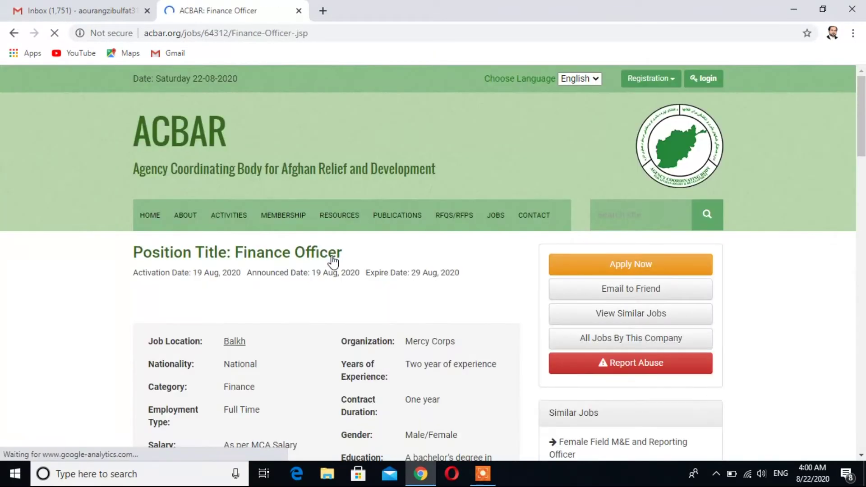
pyautogui.scroll(-2, 333, 262)
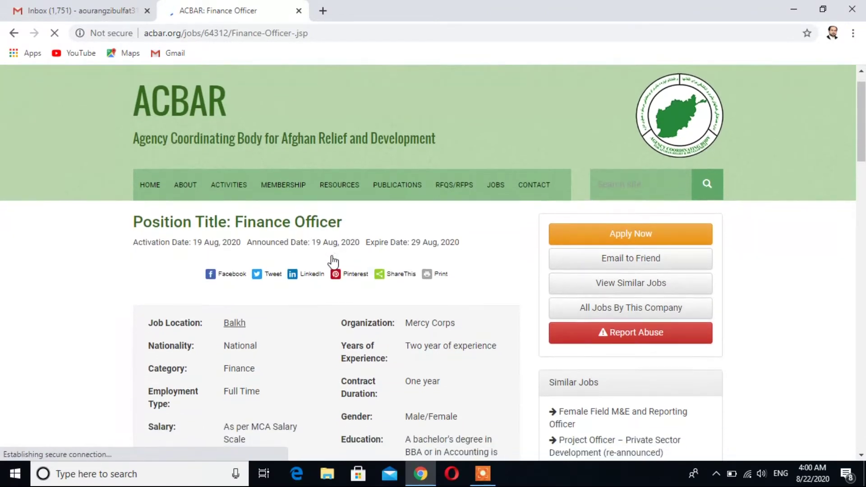
pyautogui.scroll(-3, 333, 261)
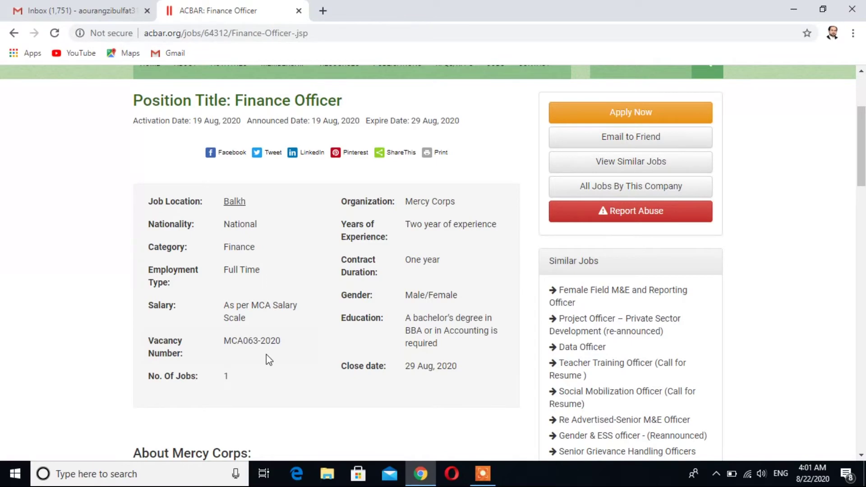
# Scroll down the Finance Officer posting to its Submission Email details.
pyautogui.scroll(-3, 269, 360)
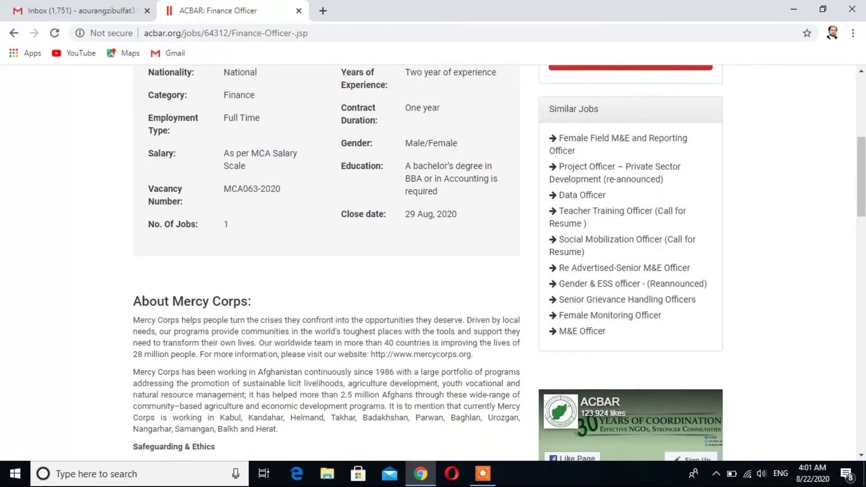
pyautogui.scroll(-2, 268, 359)
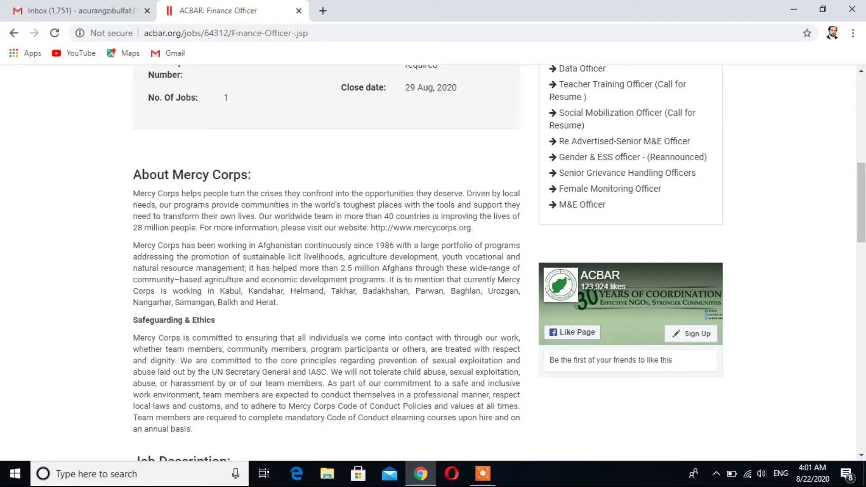
pyautogui.scroll(-2, 288, 235)
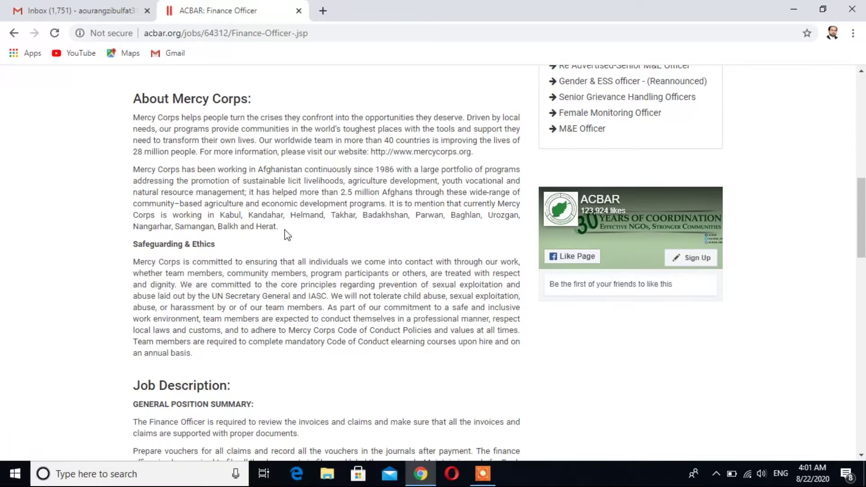
pyautogui.scroll(1, 287, 235)
pyautogui.scroll(-3, 287, 235)
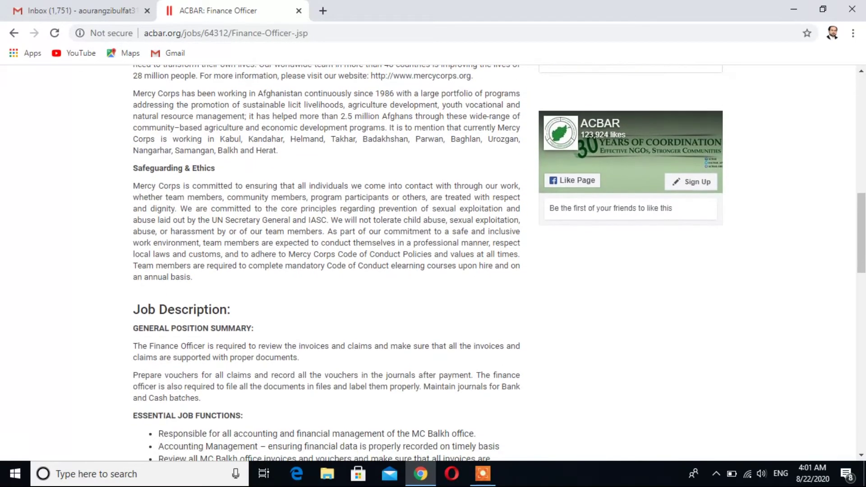
pyautogui.scroll(-3, 287, 235)
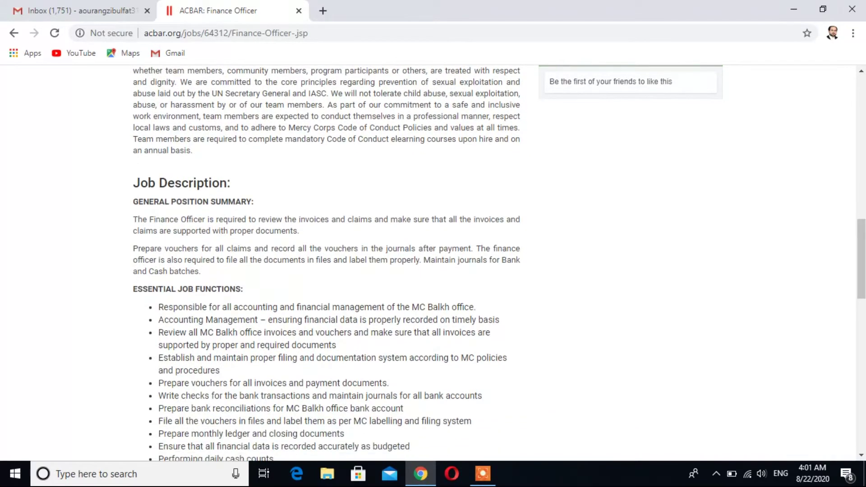
pyautogui.scroll(-1, 286, 233)
pyautogui.scroll(-1, 285, 232)
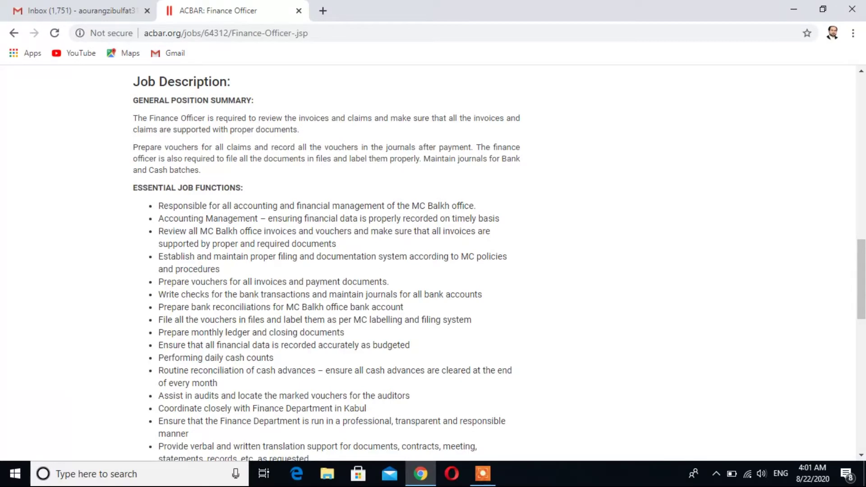
pyautogui.scroll(-1, 327, 263)
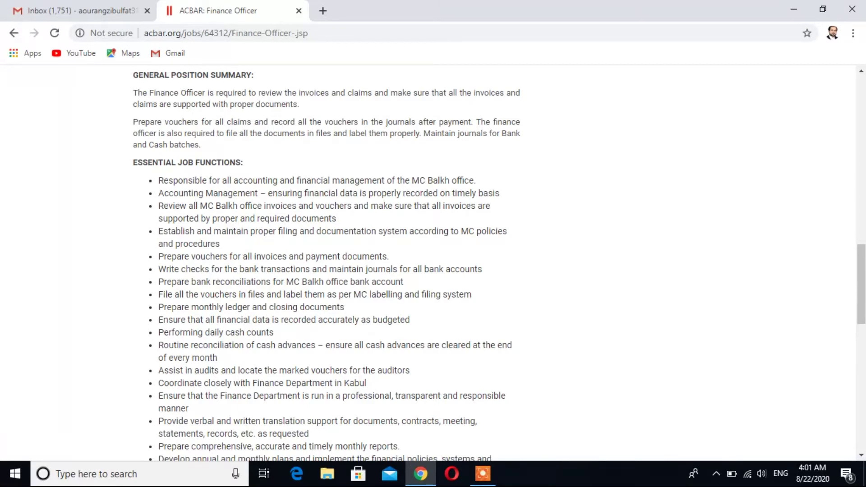
pyautogui.scroll(-4, 286, 235)
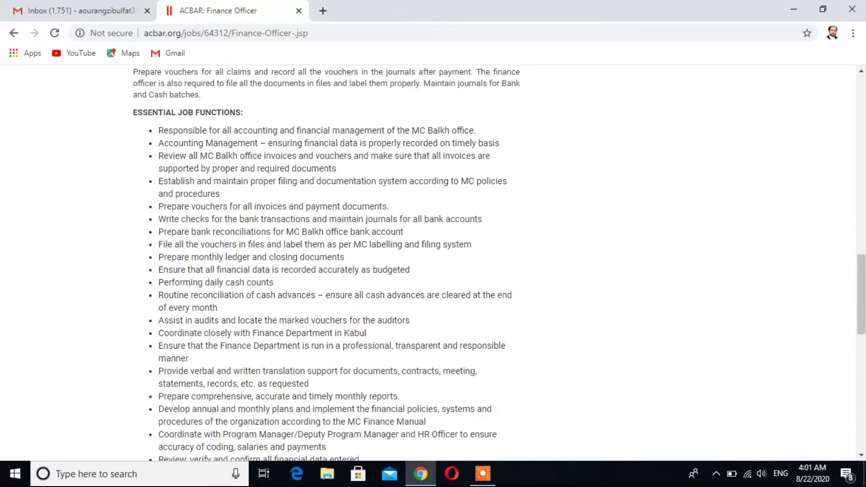
pyautogui.scroll(-4, 287, 234)
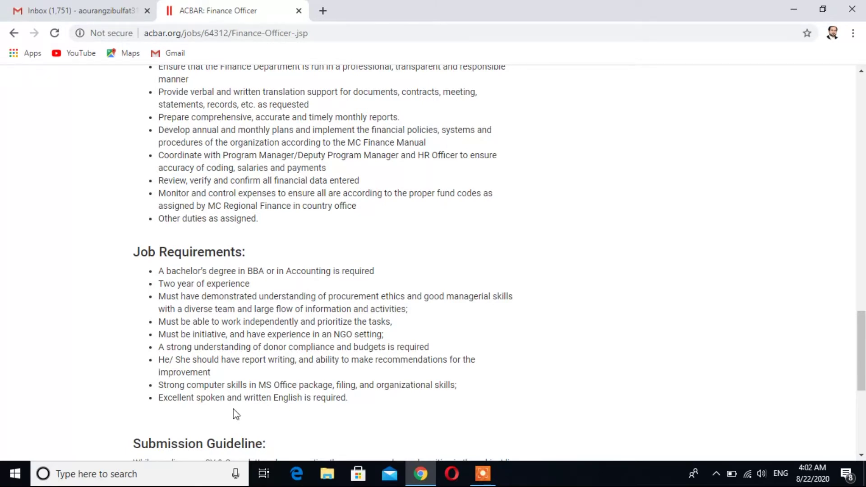
pyautogui.scroll(-3, 236, 414)
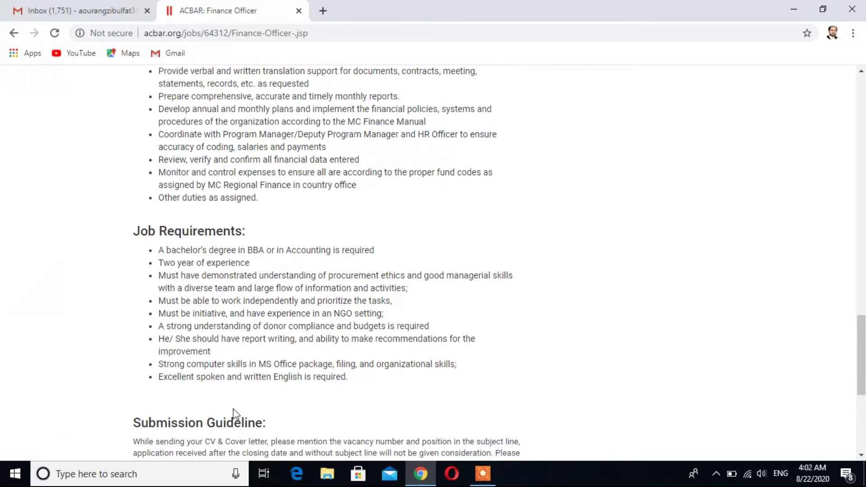
pyautogui.scroll(-2, 235, 414)
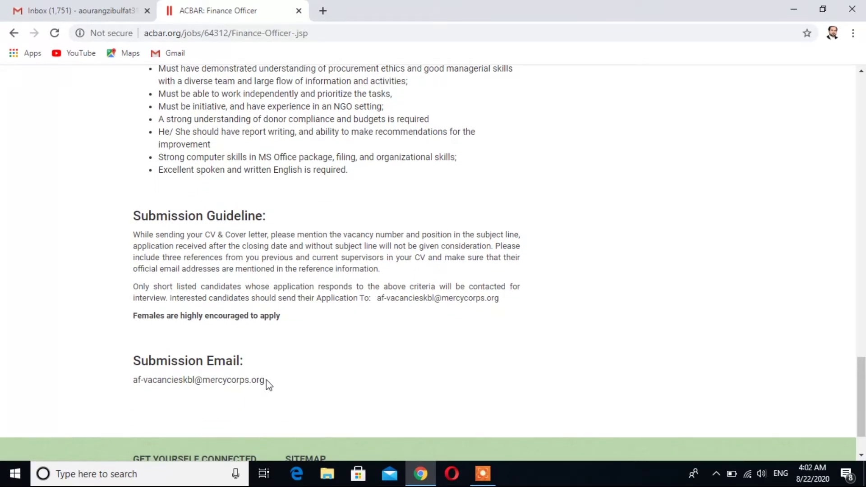
# Select the submission email address and start a new Gmail message.
pyautogui.moveTo(267, 380); pyautogui.dragTo(133, 381)
pyautogui.click(124, 382)
pyautogui.tripleClick(135, 382)
pyautogui.hotkey('ctrl', 'c')
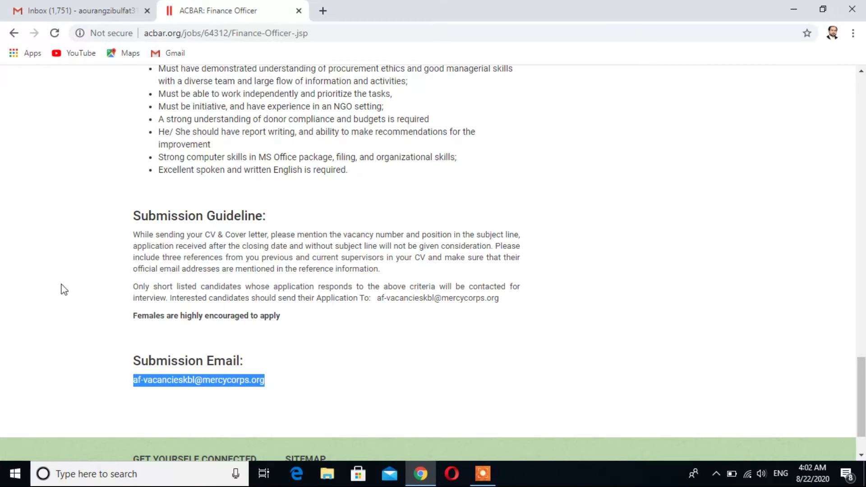
pyautogui.click(61, 13)
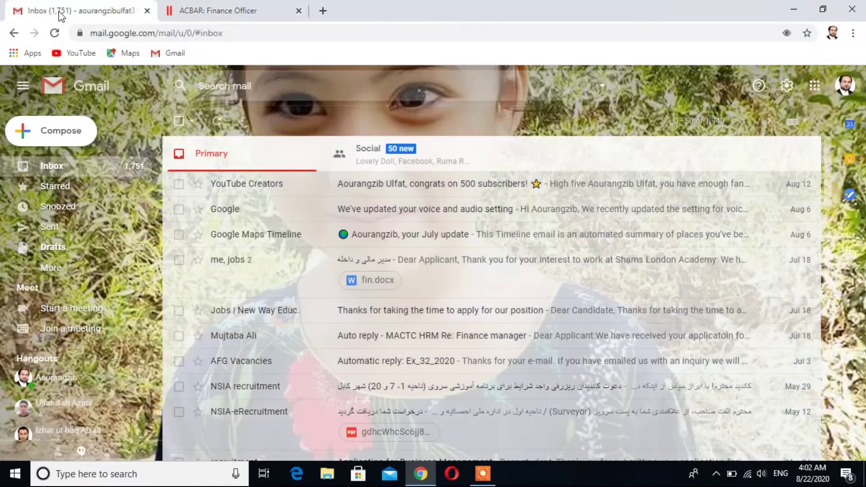
pyautogui.click(59, 131)
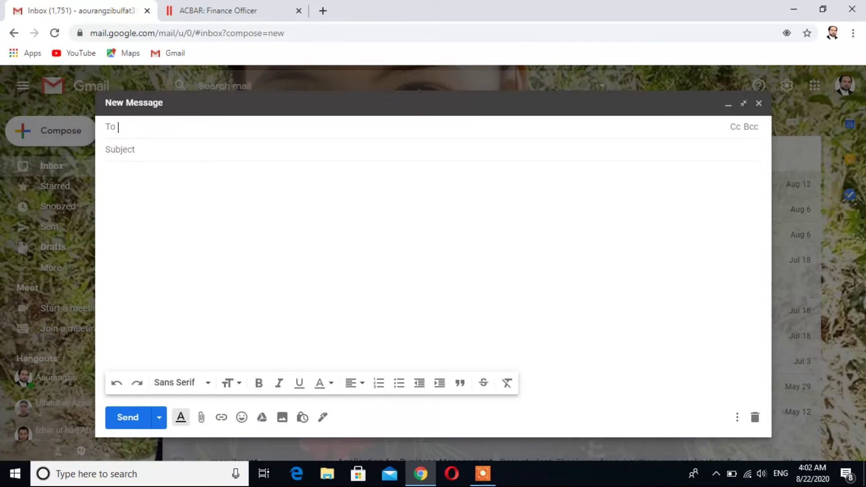
# Paste the submission address as recipient and pick out vacancy number MCA063-2020 from the posting.
pyautogui.hotkey('ctrl', 'v')
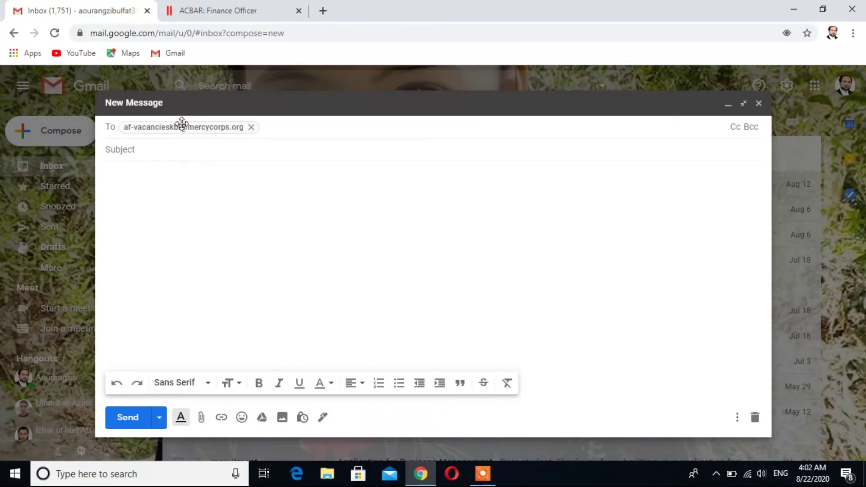
pyautogui.click(216, 14)
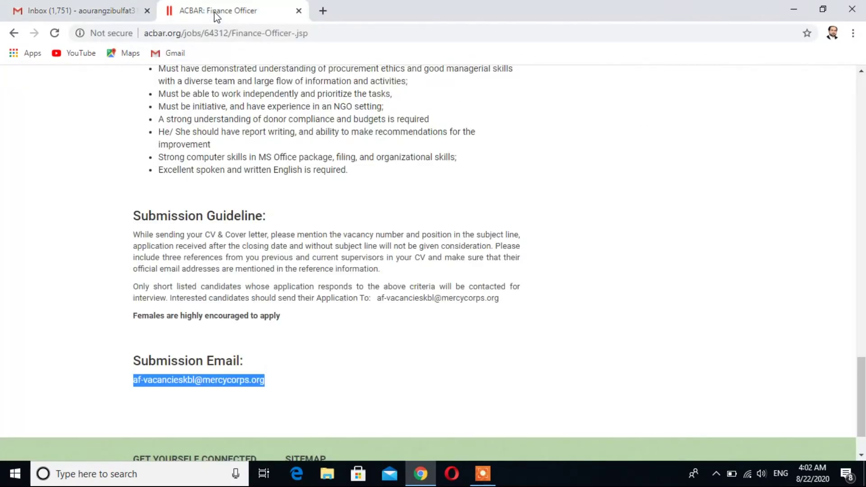
pyautogui.moveTo(862, 368); pyautogui.dragTo(862, 176)
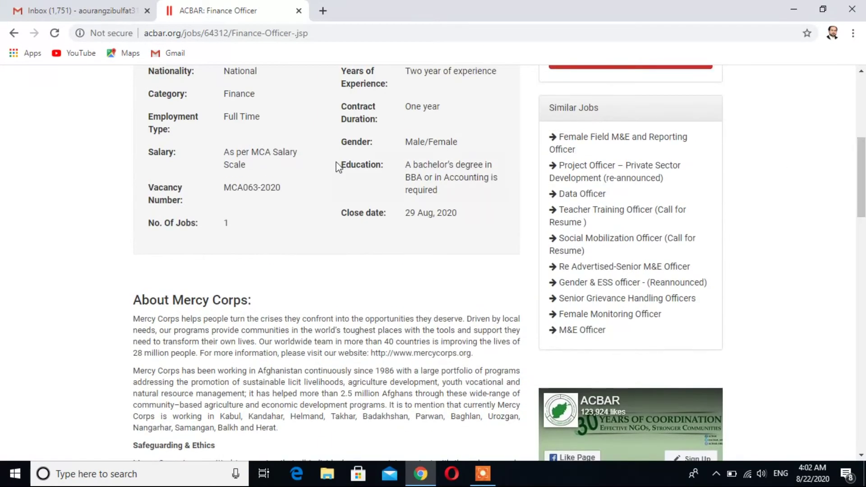
pyautogui.moveTo(283, 187); pyautogui.dragTo(225, 187)
pyautogui.hotkey('ctrl', 'c')
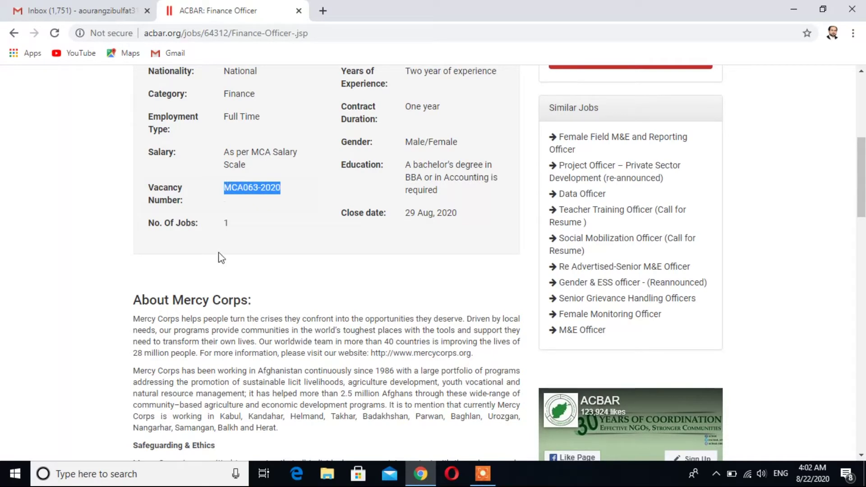
pyautogui.click(102, 10)
pyautogui.click(107, 149)
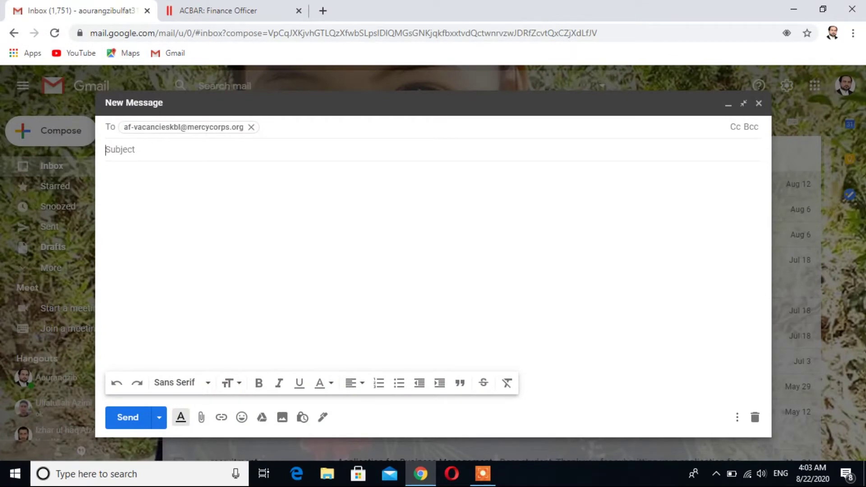
# Paste MCA063-2020 as the subject and begin the body with 'Hello sir'.
pyautogui.hotkey('ctrl', 'v')
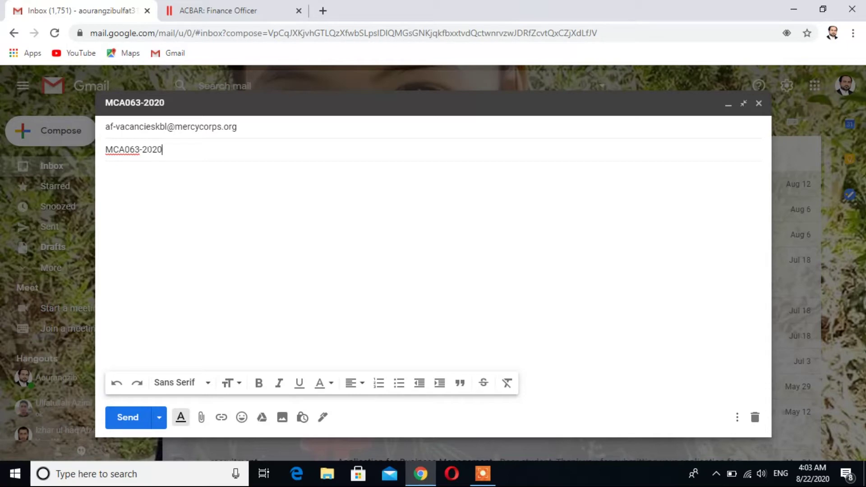
pyautogui.click(106, 174)
pyautogui.write('Hello')
pyautogui.press('BackSpace')
pyautogui.press('BackSpace')
pyautogui.write('lo sir')
pyautogui.press('Return')
# Write that you are applying for the position, with the CV in a single Word file.
pyautogui.write('i am sending')
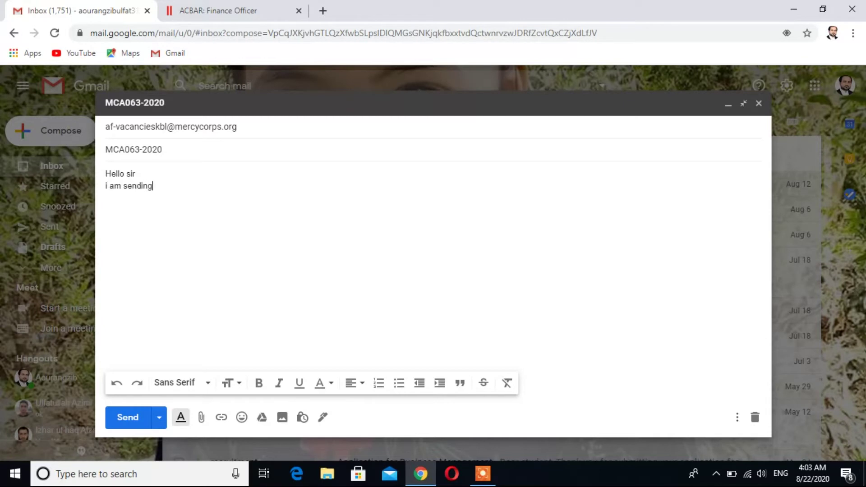
pyautogui.write(' this emai:l to apply for the')
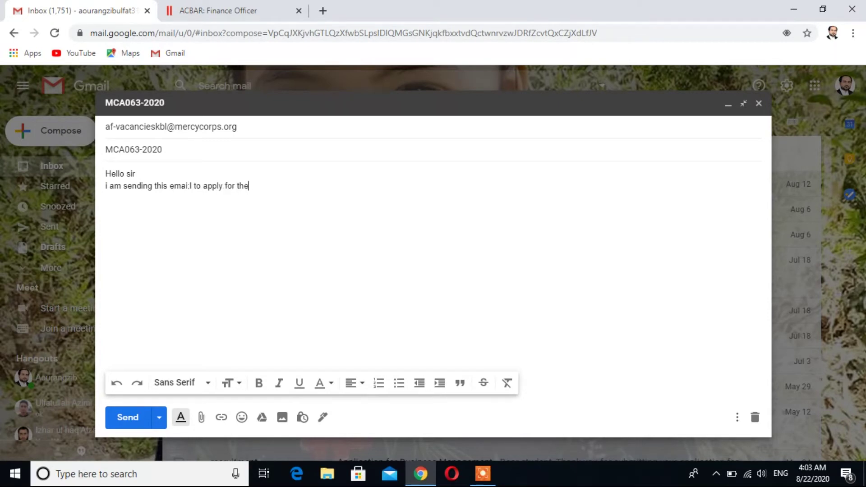
pyautogui.write(' mentioned positon')
pyautogui.press('BackSpace')
pyautogui.press('BackSpace')
pyautogui.write('ion in your ')
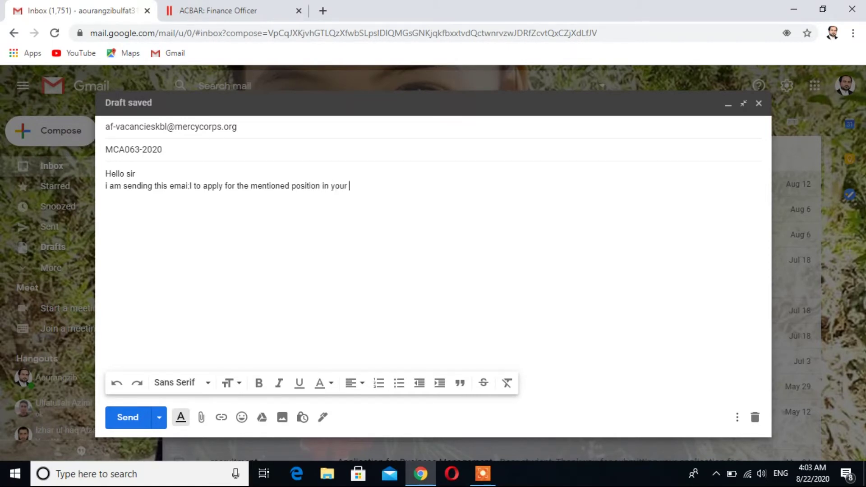
pyautogui.write('company please find my cv in singel')
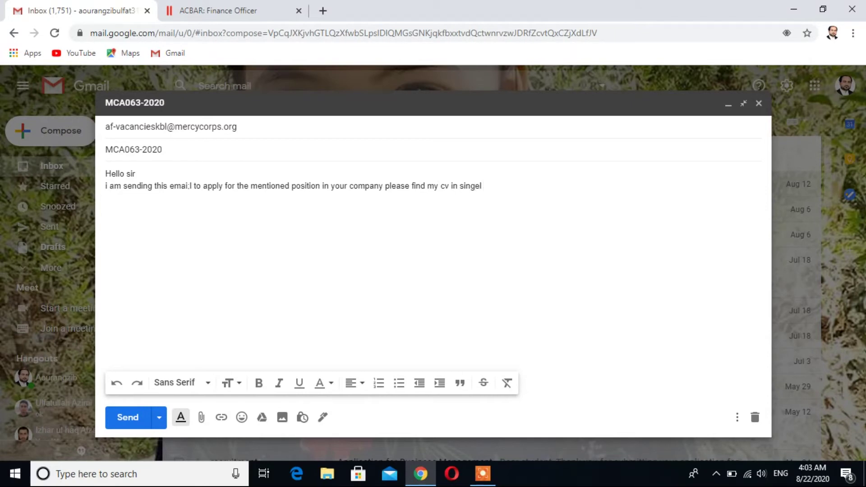
pyautogui.press('BackSpace')
pyautogui.press('BackSpace')
pyautogui.write('le word file')
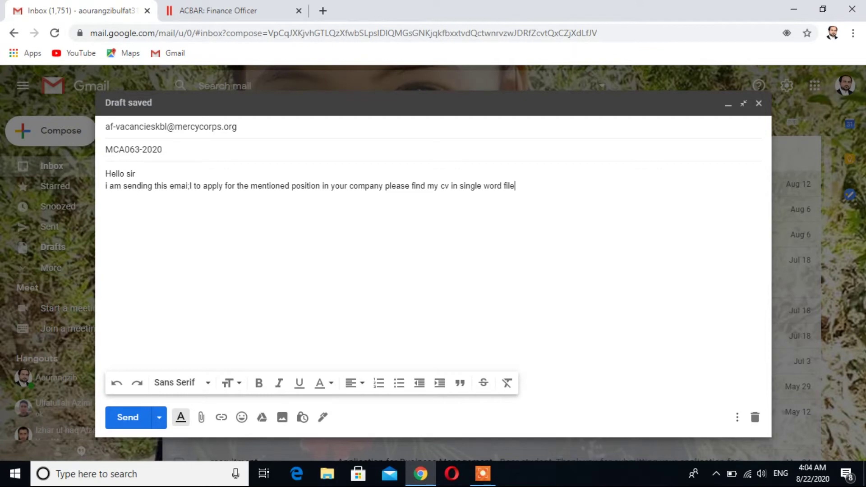
# Correct the 'email' typo and sign off with 'thanks and regard' and the sender's name.
pyautogui.click(193, 186)
pyautogui.press('BackSpace')
pyautogui.press('BackSpace')
pyautogui.write('l')
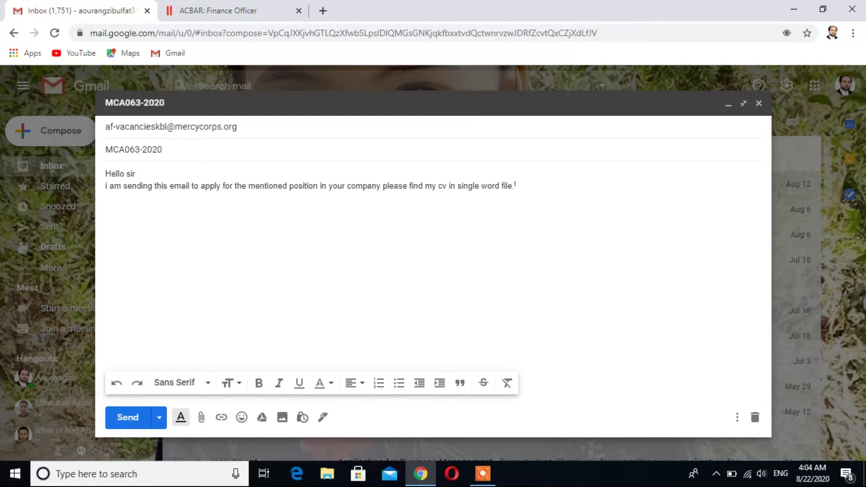
pyautogui.press('Return')
pyautogui.write('thanks and regard')
pyautogui.press('Return')
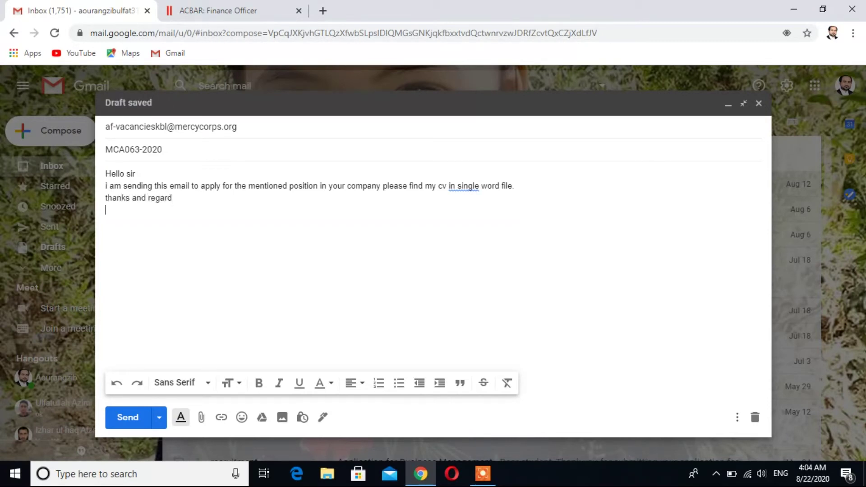
pyautogui.write('Aourangzib ulfat')
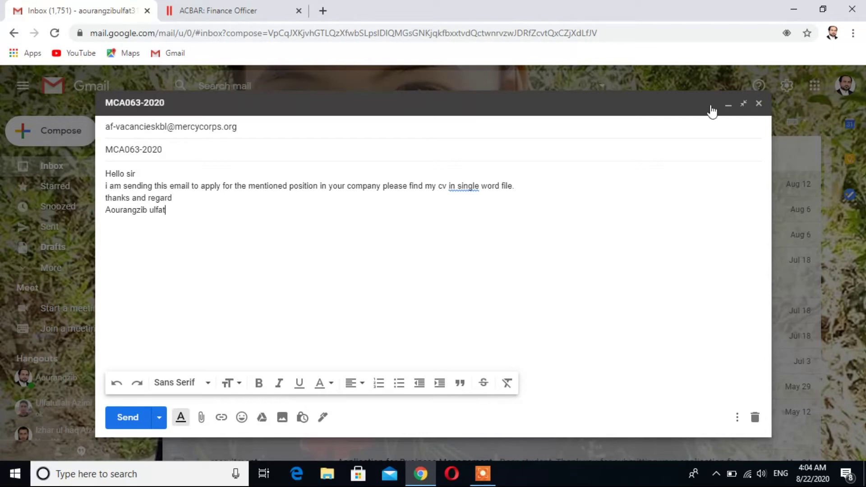
pyautogui.click(207, 11)
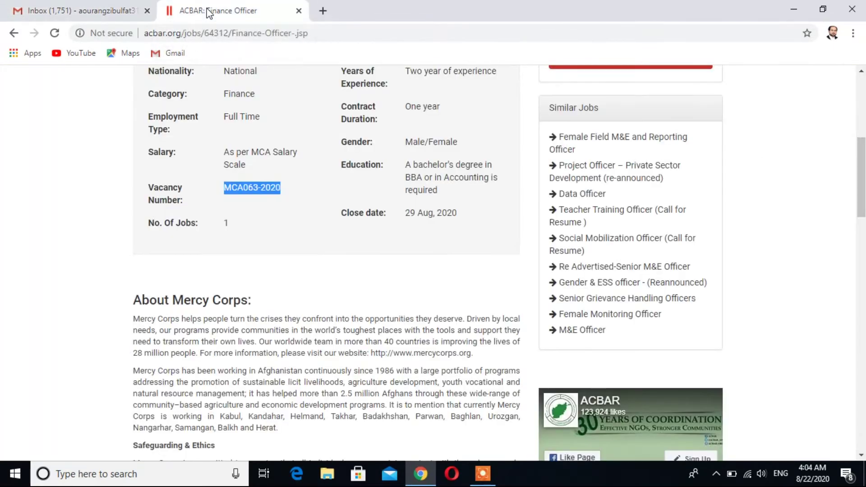
# Open the CV Word document from the desktop and select 'Mercy Corps' on the job posting.
pyautogui.click(792, 10)
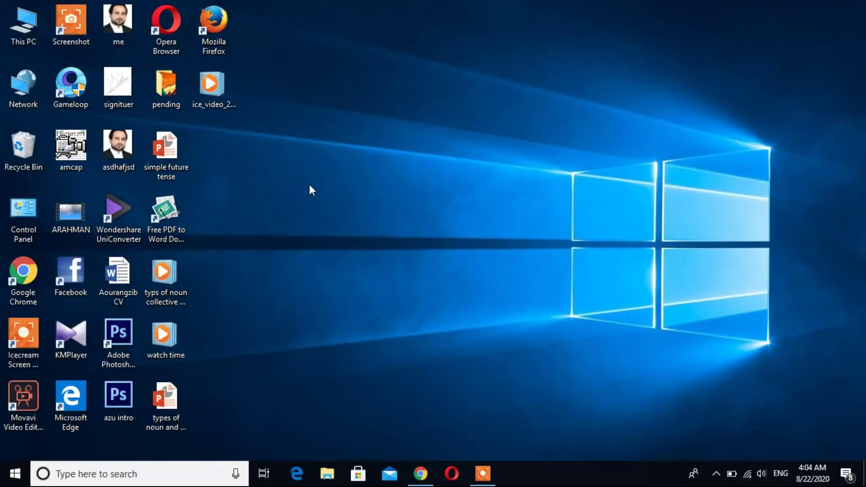
pyautogui.doubleClick(104, 276)
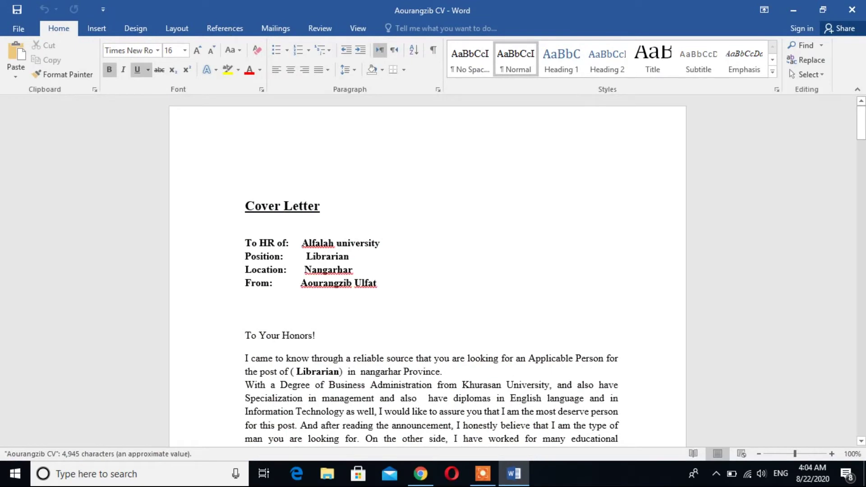
pyautogui.click(417, 479)
pyautogui.moveTo(860, 187); pyautogui.dragTo(864, 144)
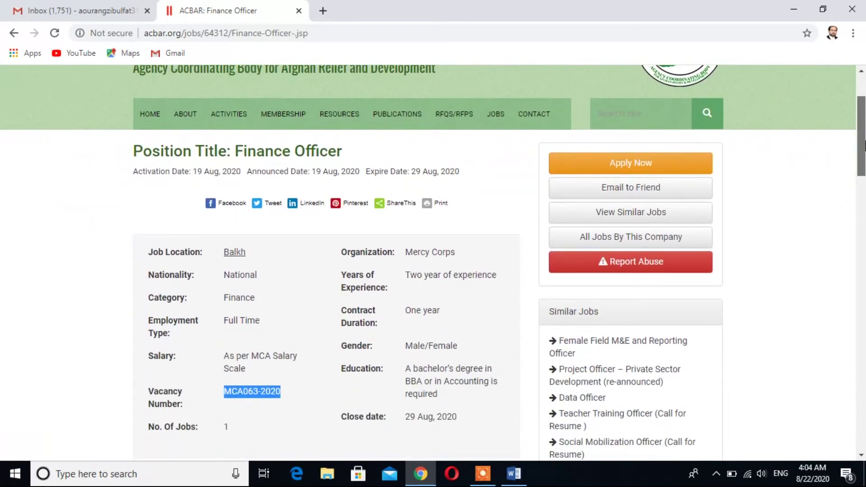
pyautogui.click(459, 252)
pyautogui.moveTo(459, 253); pyautogui.dragTo(404, 253)
pyautogui.hotkey('ctrl', 'c')
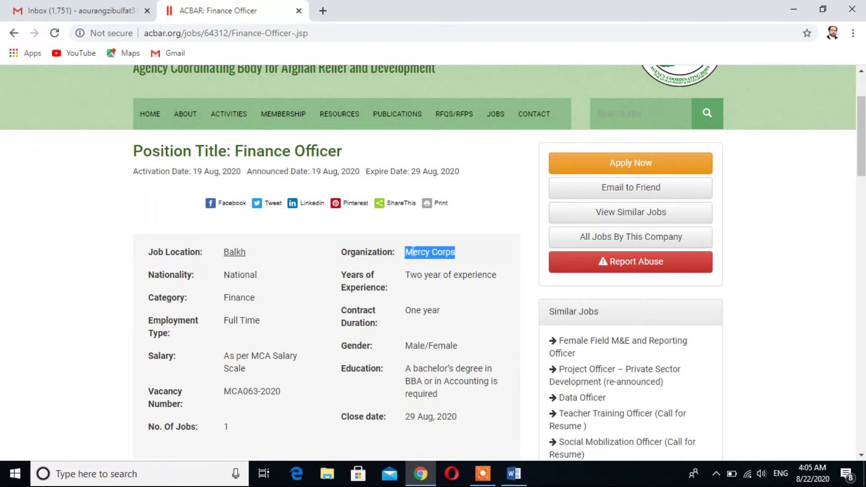
pyautogui.click(514, 474)
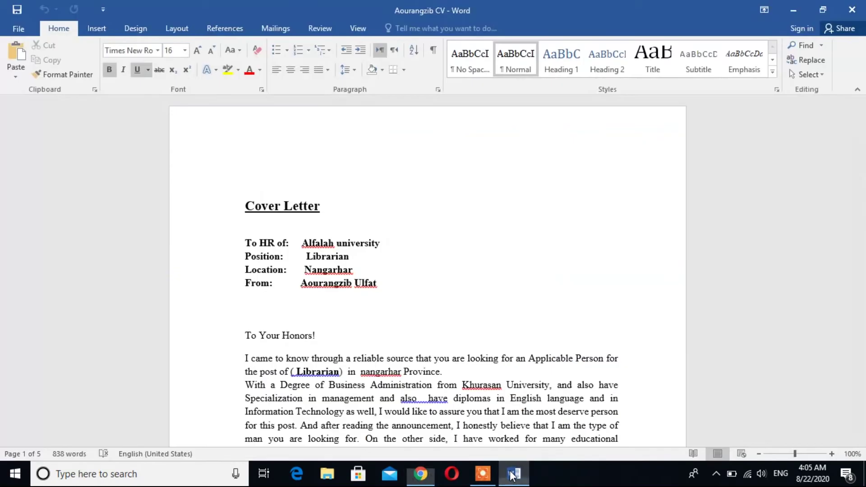
# Replace 'Alfalah university' with Mercy Corps and make it bold like the other header values.
pyautogui.moveTo(380, 244); pyautogui.dragTo(301, 244)
pyautogui.hotkey('ctrl', 'v')
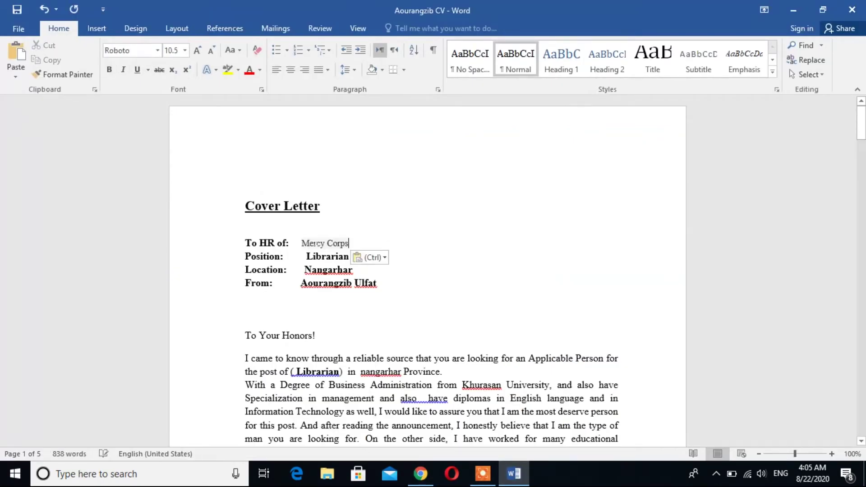
pyautogui.moveTo(332, 256); pyautogui.dragTo(322, 256)
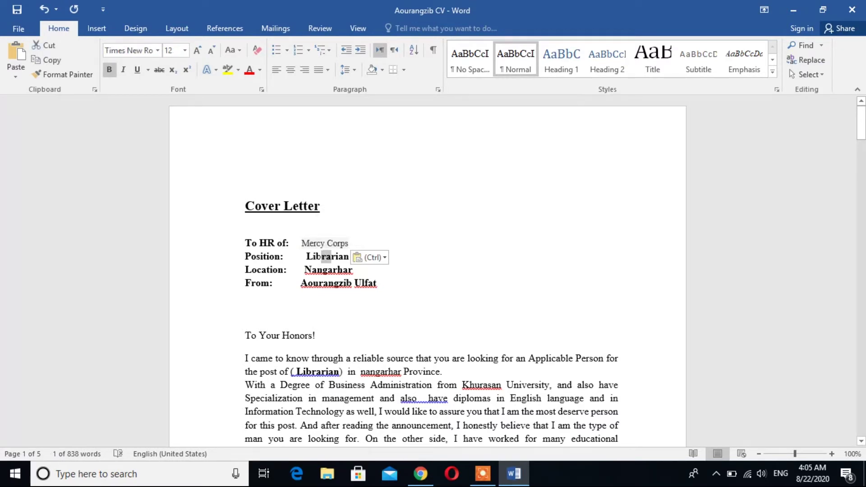
pyautogui.press('ctrl')
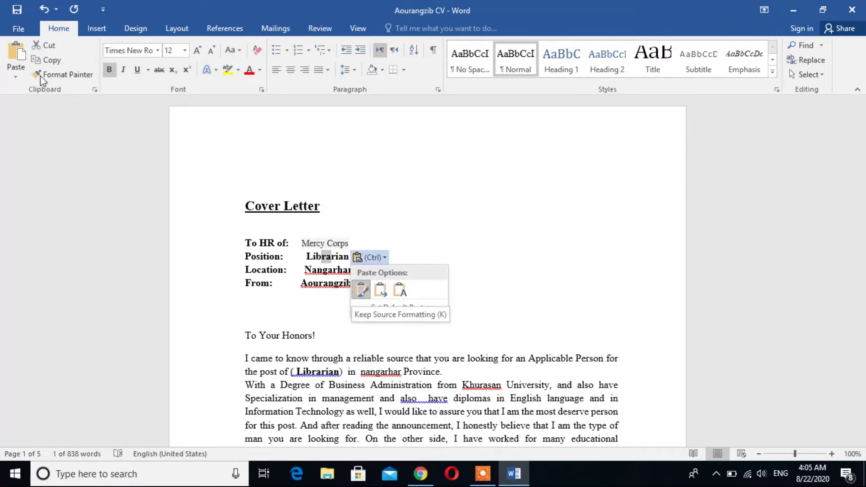
pyautogui.click(55, 75)
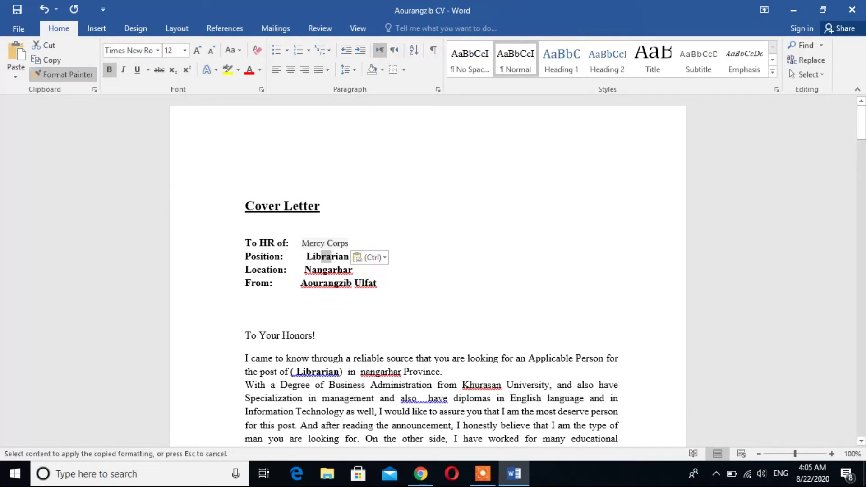
pyautogui.moveTo(309, 244); pyautogui.dragTo(354, 247)
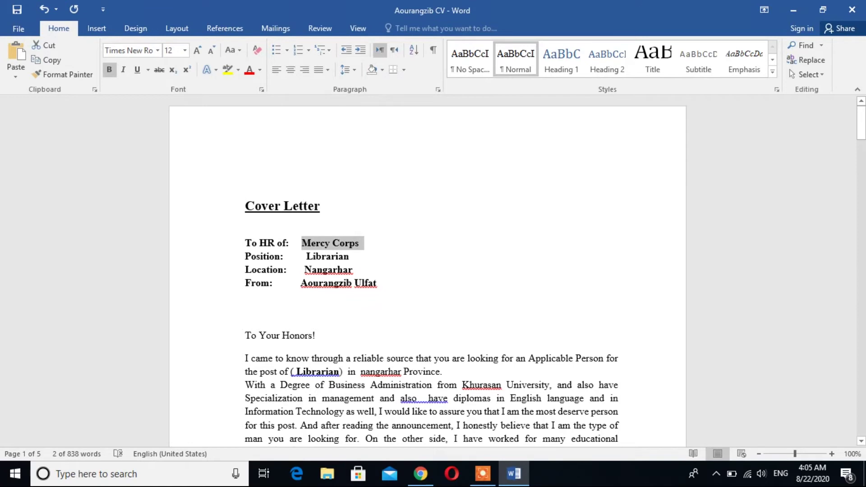
# Change the header position to 'finanace officer' and the location to 'blikh'.
pyautogui.click(349, 256)
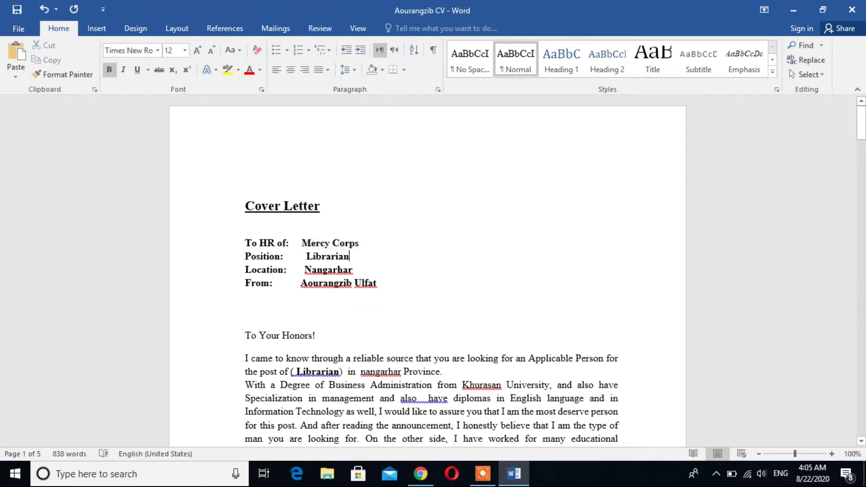
pyautogui.press('BackSpace')
pyautogui.press('BackSpace')
pyautogui.press('BackSpace')
pyautogui.press('BackSpace')
pyautogui.press('BackSpace')
pyautogui.press('BackSpace')
pyautogui.press('BackSpace')
pyautogui.press('BackSpace')
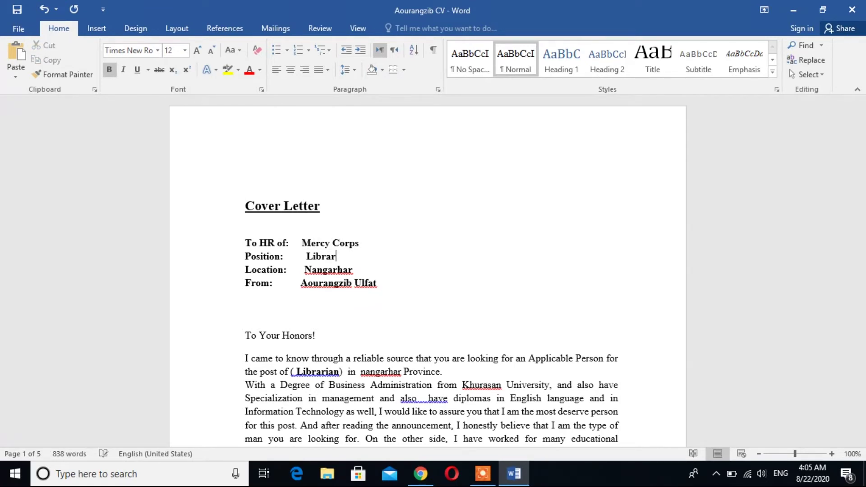
pyautogui.press('BackSpace')
pyautogui.write('finanace officer')
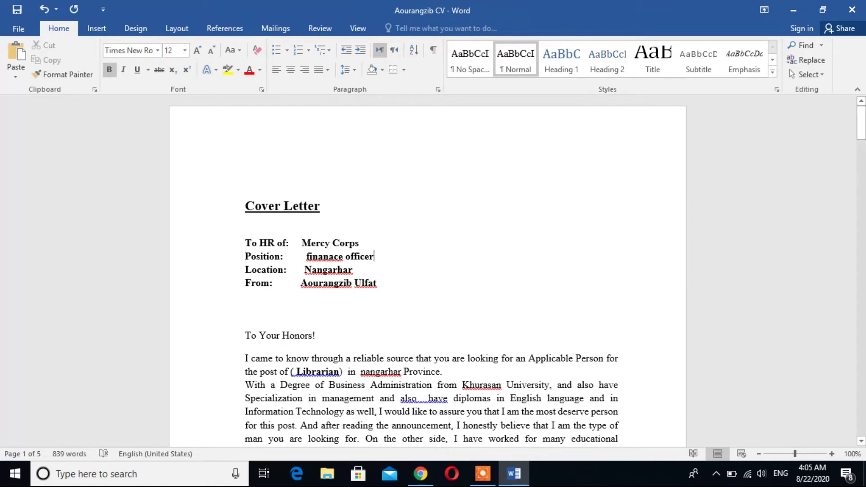
pyautogui.press('BackSpace')
pyautogui.press('BackSpace')
pyautogui.press('BackSpace')
pyautogui.press('BackSpace')
pyautogui.press('BackSpace')
pyautogui.press('BackSpace')
pyautogui.press('BackSpace')
pyautogui.press('BackSpace')
pyautogui.press('BackSpace')
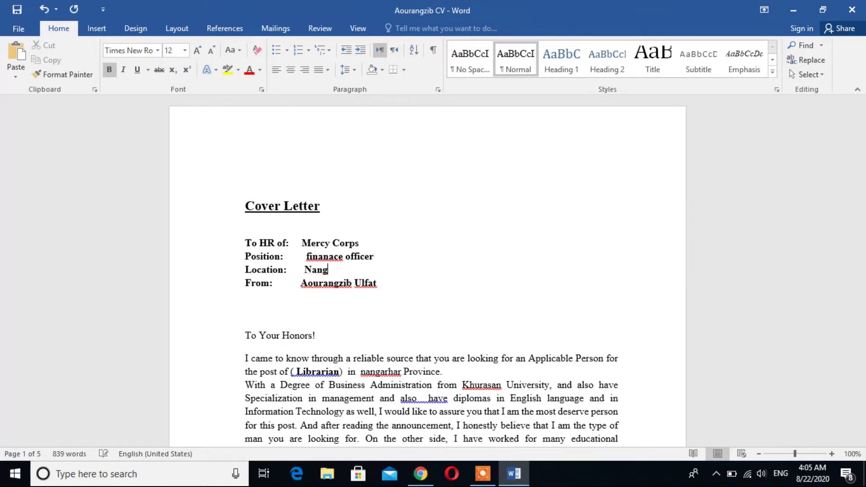
pyautogui.write('balikh')
pyautogui.press('BackSpace')
pyautogui.press('BackSpace')
pyautogui.press('BackSpace')
pyautogui.press('BackSpace')
pyautogui.press('BackSpace')
pyautogui.write('likh')
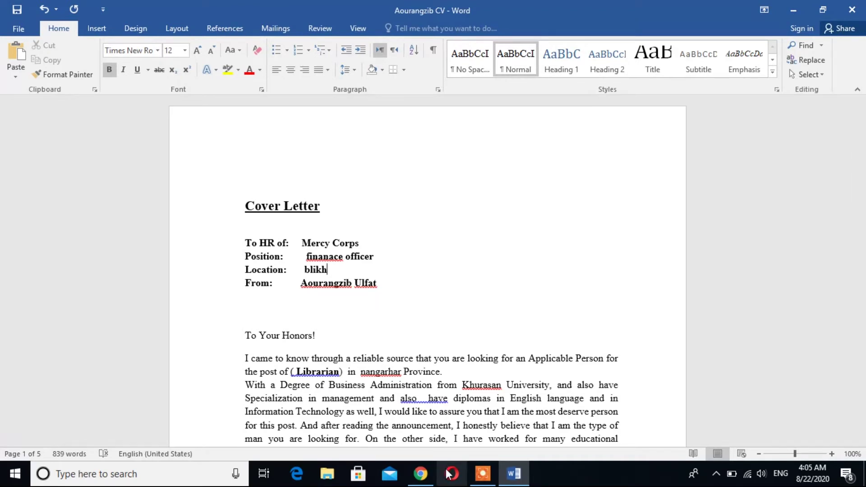
# Review the ACBAR job posting in Chrome, scrolling slightly down the page.
pyautogui.click(420, 474)
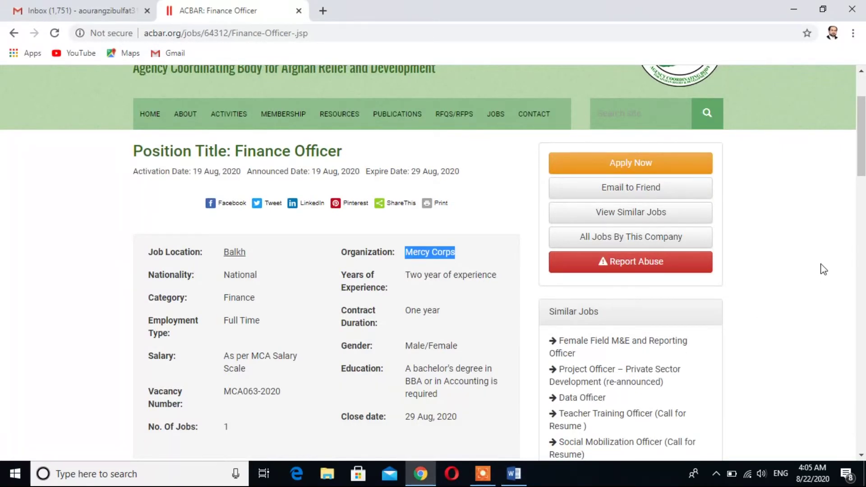
pyautogui.click(864, 170)
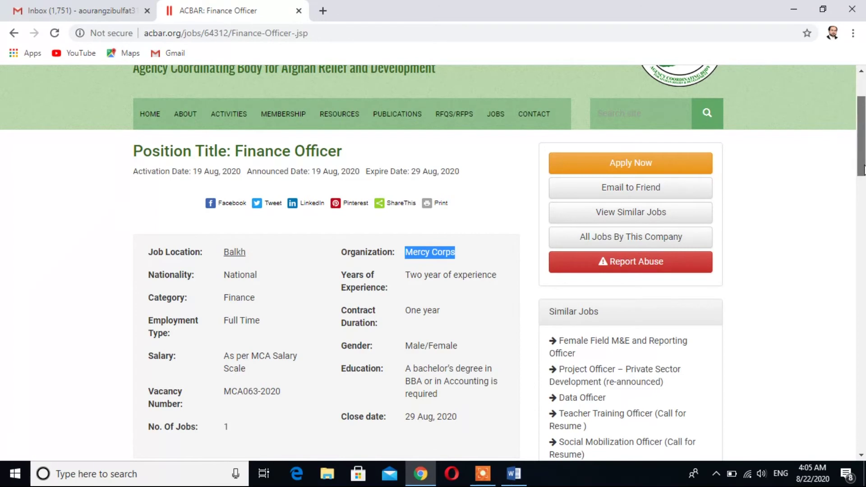
pyautogui.moveTo(865, 169); pyautogui.dragTo(864, 171)
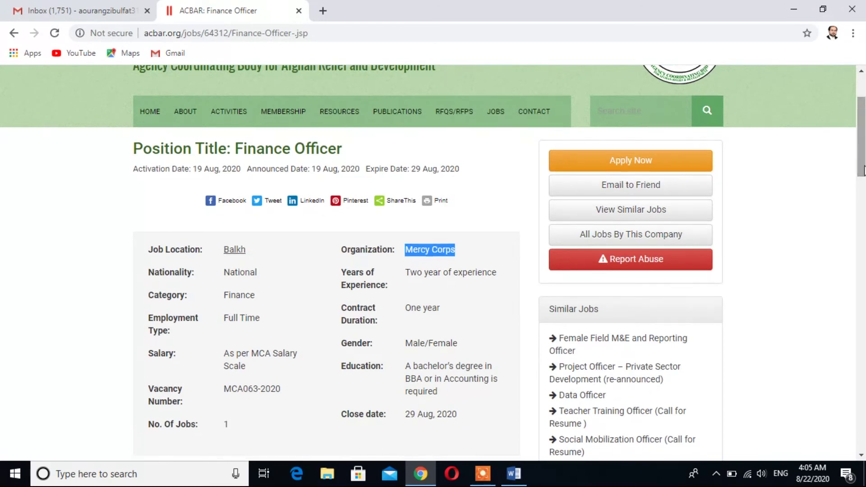
# Back in the Word cover letter, correct the header location to 'balkh'.
pyautogui.click(522, 478)
pyautogui.press('BackSpace')
pyautogui.press('BackSpace')
pyautogui.press('BackSpace')
pyautogui.press('BackSpace')
pyautogui.write('alkh')
# Replace 'Librarian' in the first paragraph with the partly typed 'fianc'.
pyautogui.click(329, 283)
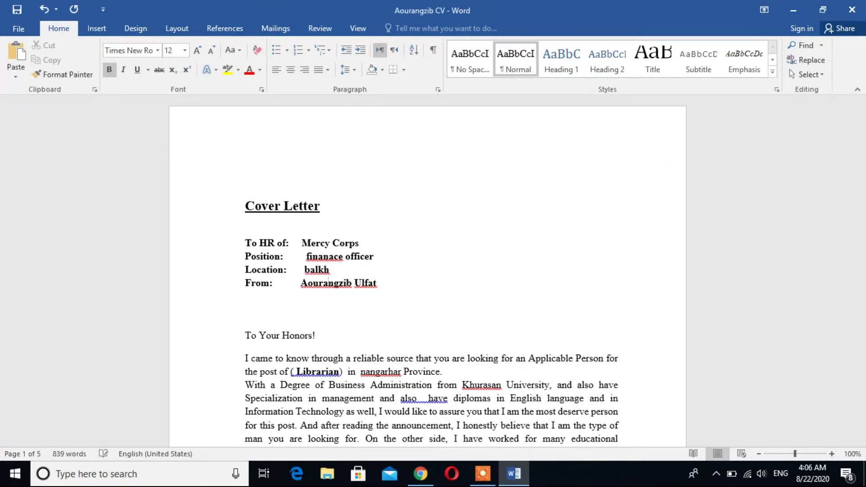
pyautogui.press('Down')
pyautogui.press('Down')
pyautogui.press('Down')
pyautogui.press('Down')
pyautogui.press('Down')
pyautogui.press('Down')
pyautogui.press('Down')
pyautogui.press('BackSpace')
pyautogui.press('BackSpace')
pyautogui.press('BackSpace')
pyautogui.press('BackSpace')
pyautogui.press('BackSpace')
pyautogui.press('BackSpace')
pyautogui.press('BackSpace')
pyautogui.press('BackSpace')
pyautogui.press('BackSpace')
pyautogui.write('fianc')
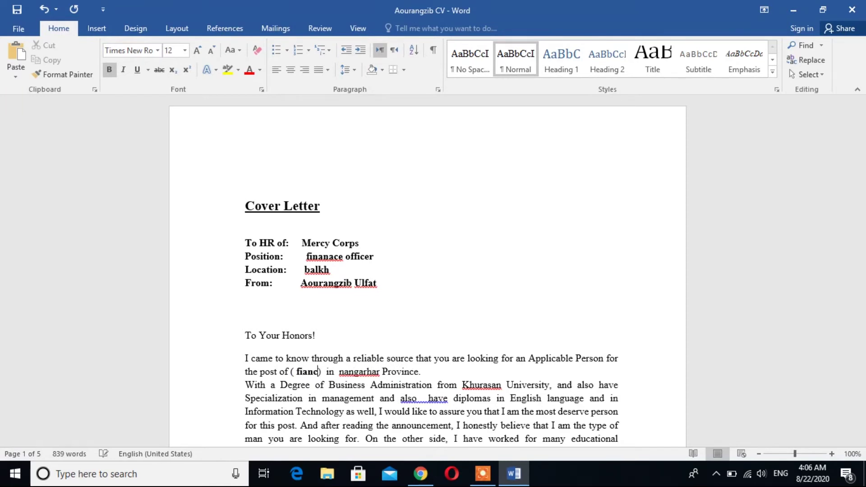